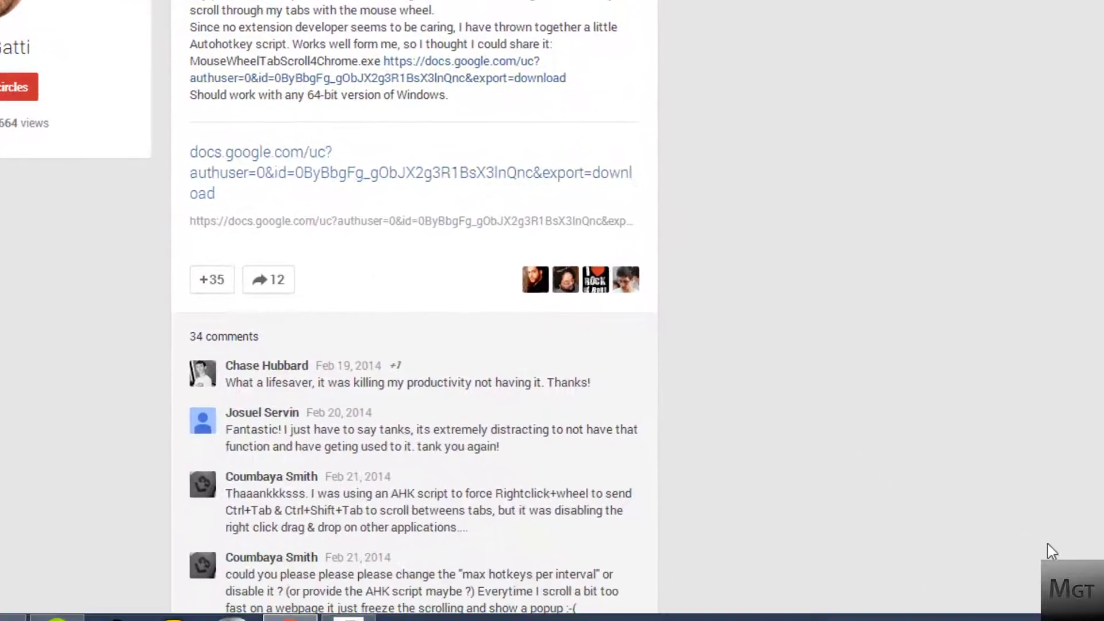
Confirm Mousewheel tab scroll for Chrome 1.0.3 is running in the tray, and return to New Tab.
{"action": "left_click", "coordinate": [880, 602]}
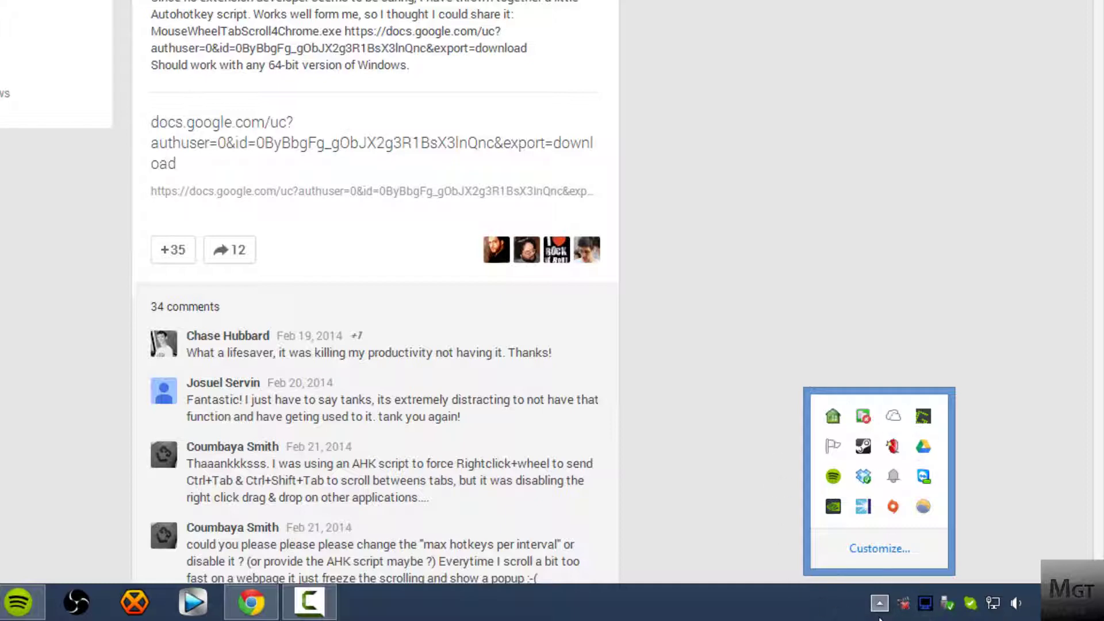
{"action": "left_click", "coordinate": [879, 616]}
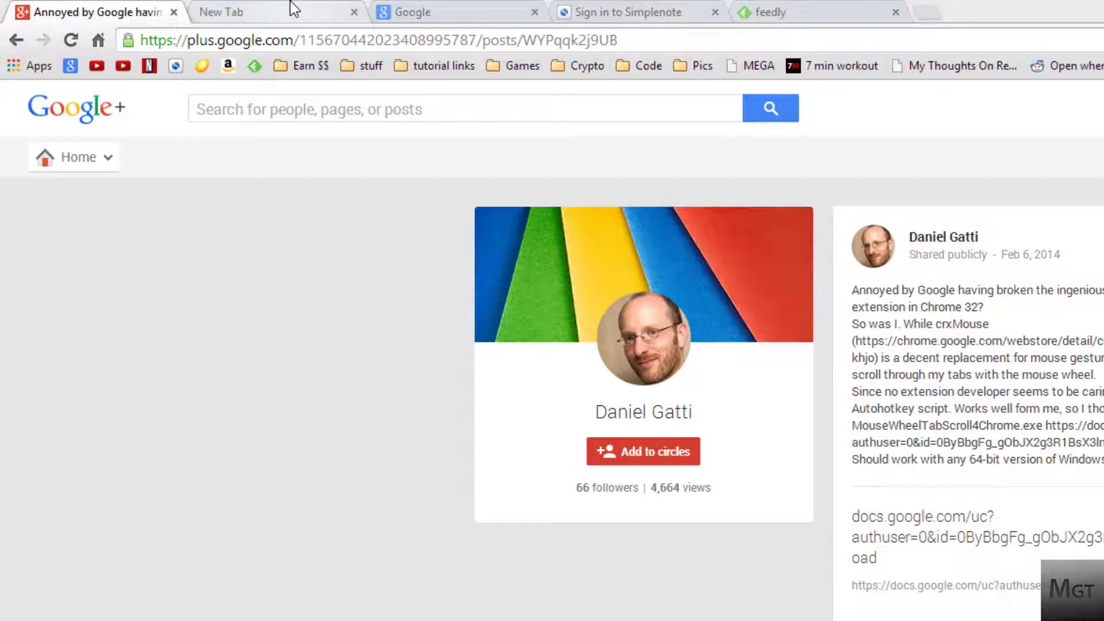
{"action": "left_click", "coordinate": [291, 9]}
{"action": "left_click", "coordinate": [446, 11]}
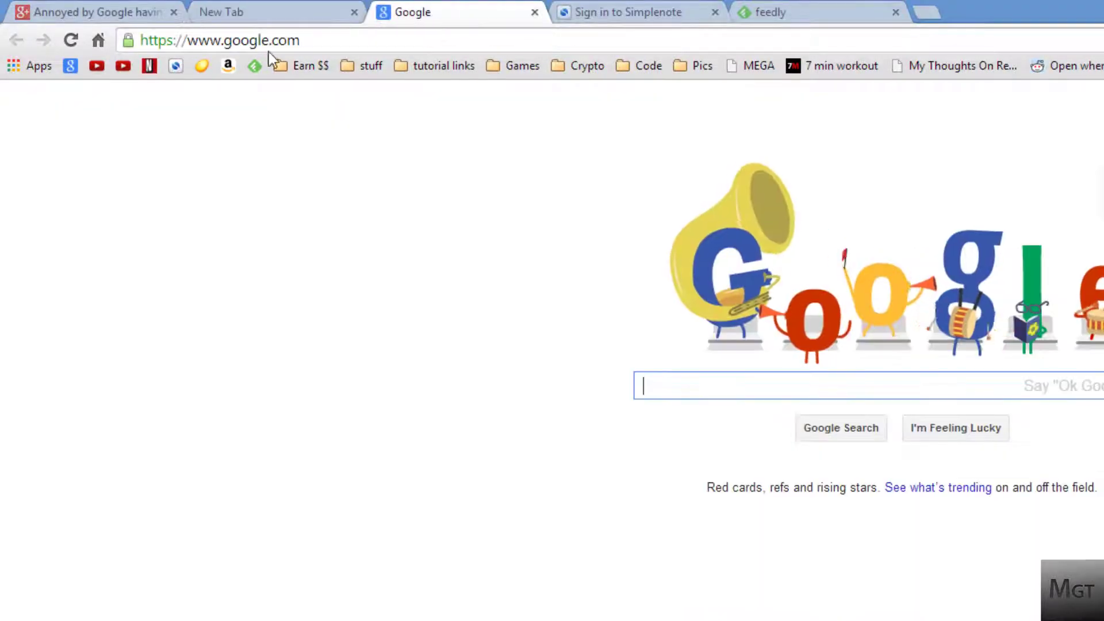
{"action": "left_click", "coordinate": [236, 13]}
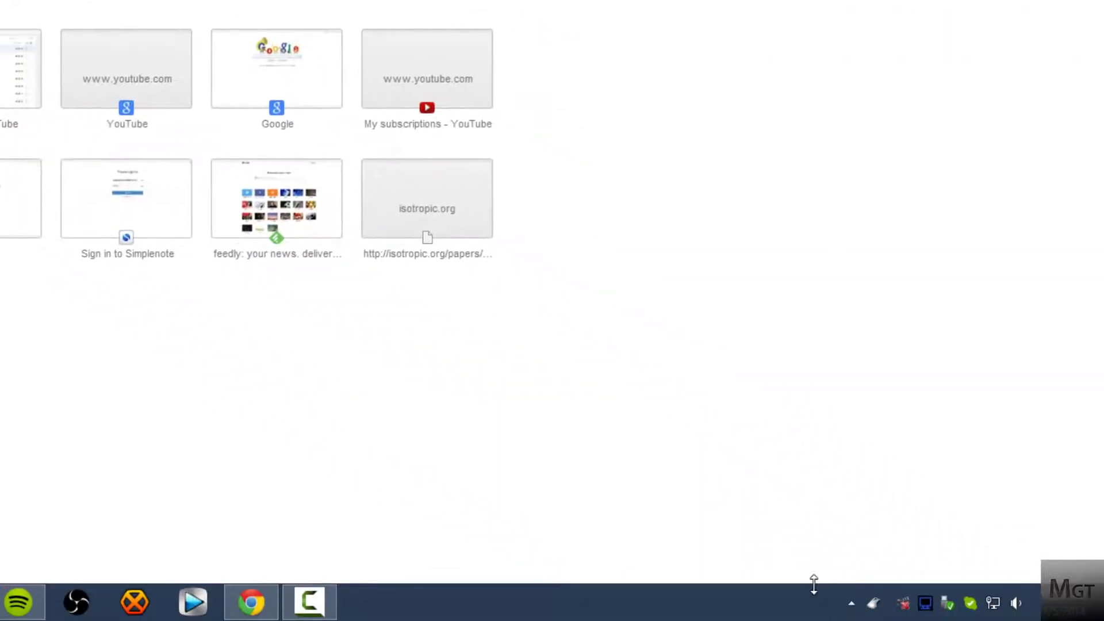
{"action": "left_click", "coordinate": [852, 603]}
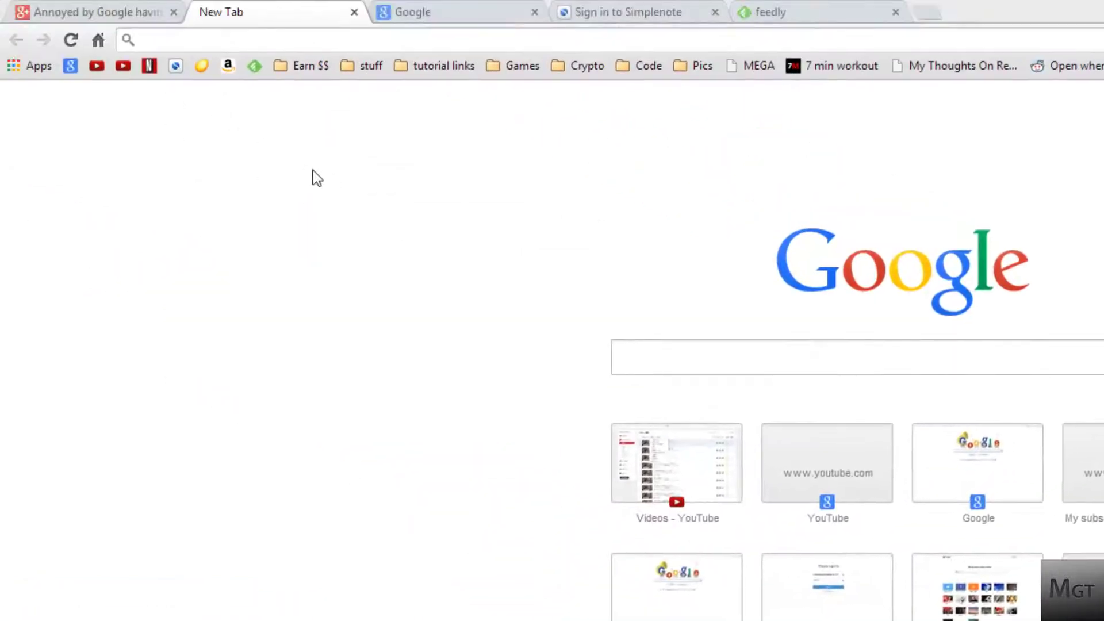
Focus Chrome's tab strip and cycle through the Google+, Google, feedly and Simplenote tabs.
{"action": "left_click", "coordinate": [259, 15]}
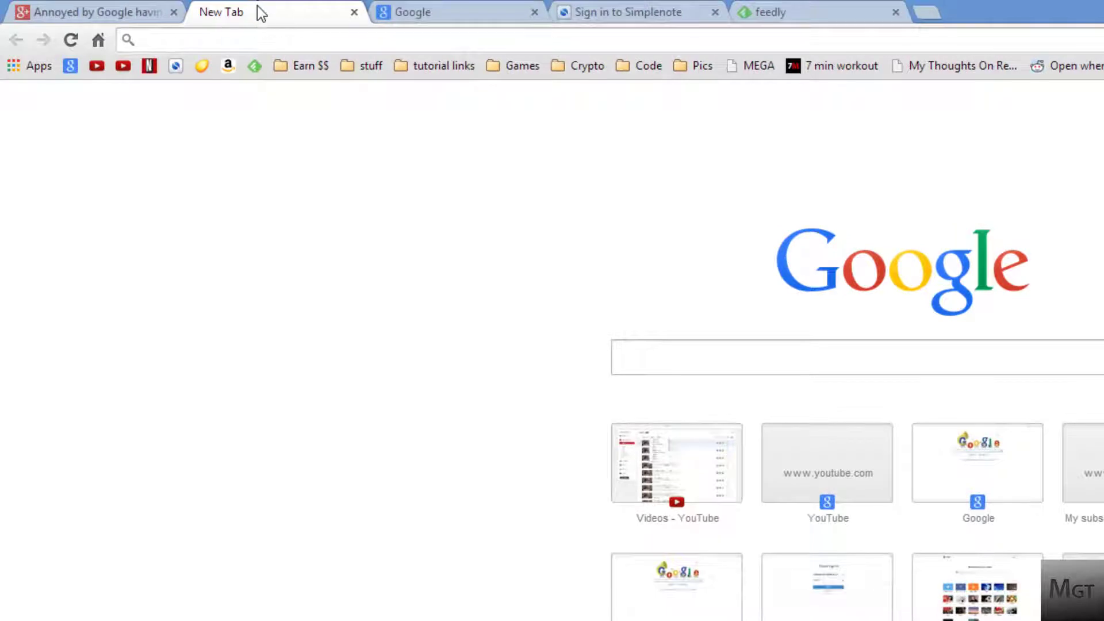
{"action": "scroll", "coordinate": [257, 5], "scroll_direction": "up", "scroll_amount": 2}
{"action": "scroll", "coordinate": [258, 6], "scroll_direction": "up", "scroll_amount": 1}
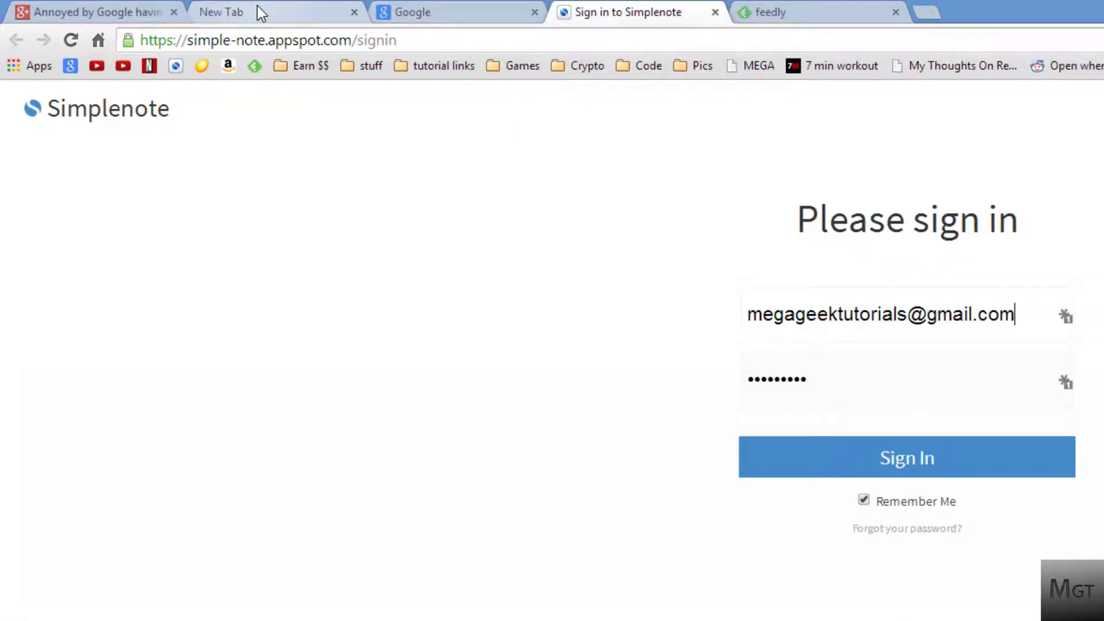
{"action": "scroll", "coordinate": [257, 6], "scroll_direction": "up", "scroll_amount": 1}
{"action": "scroll", "coordinate": [257, 6], "scroll_direction": "up", "scroll_amount": 1}
{"action": "scroll", "coordinate": [257, 5], "scroll_direction": "up", "scroll_amount": 1}
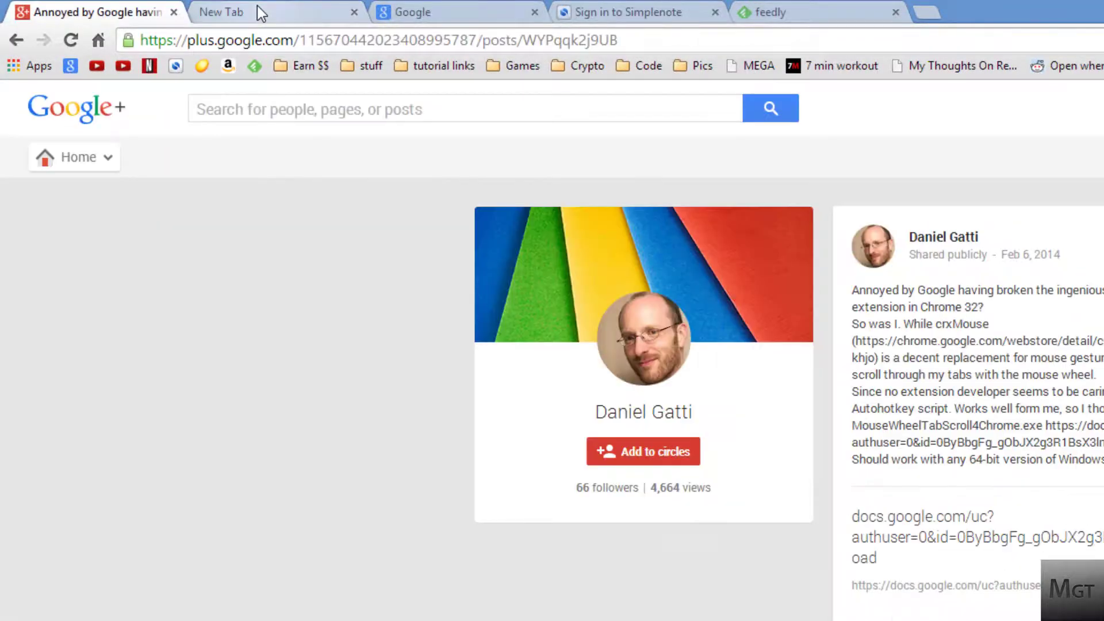
{"action": "scroll", "coordinate": [257, 5], "scroll_direction": "up", "scroll_amount": 2}
{"action": "scroll", "coordinate": [257, 5], "scroll_direction": "up", "scroll_amount": 1}
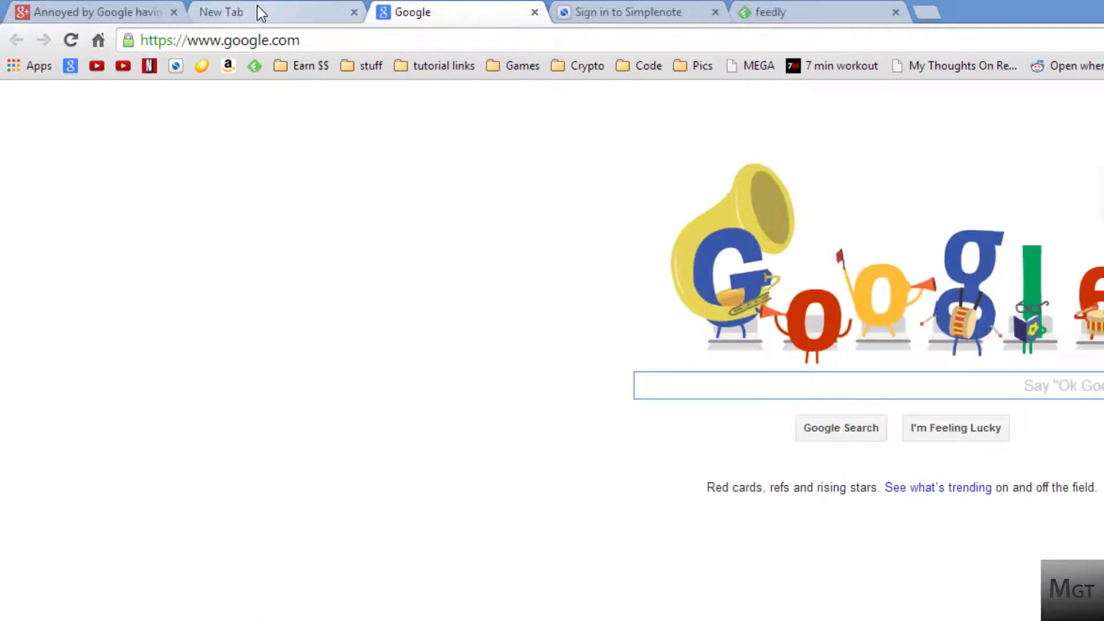
{"action": "scroll", "coordinate": [258, 5], "scroll_direction": "down", "scroll_amount": 1}
{"action": "scroll", "coordinate": [257, 5], "scroll_direction": "down", "scroll_amount": 1}
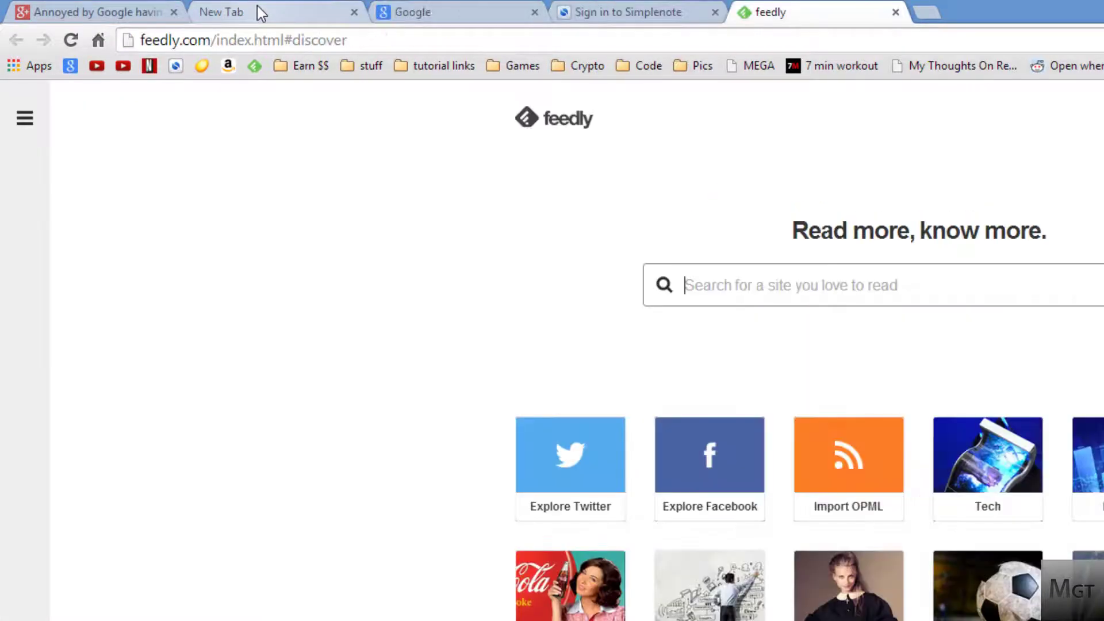
{"action": "scroll", "coordinate": [257, 6], "scroll_direction": "down", "scroll_amount": 1}
{"action": "scroll", "coordinate": [257, 7], "scroll_direction": "down", "scroll_amount": 1}
{"action": "scroll", "coordinate": [257, 7], "scroll_direction": "down", "scroll_amount": 1}
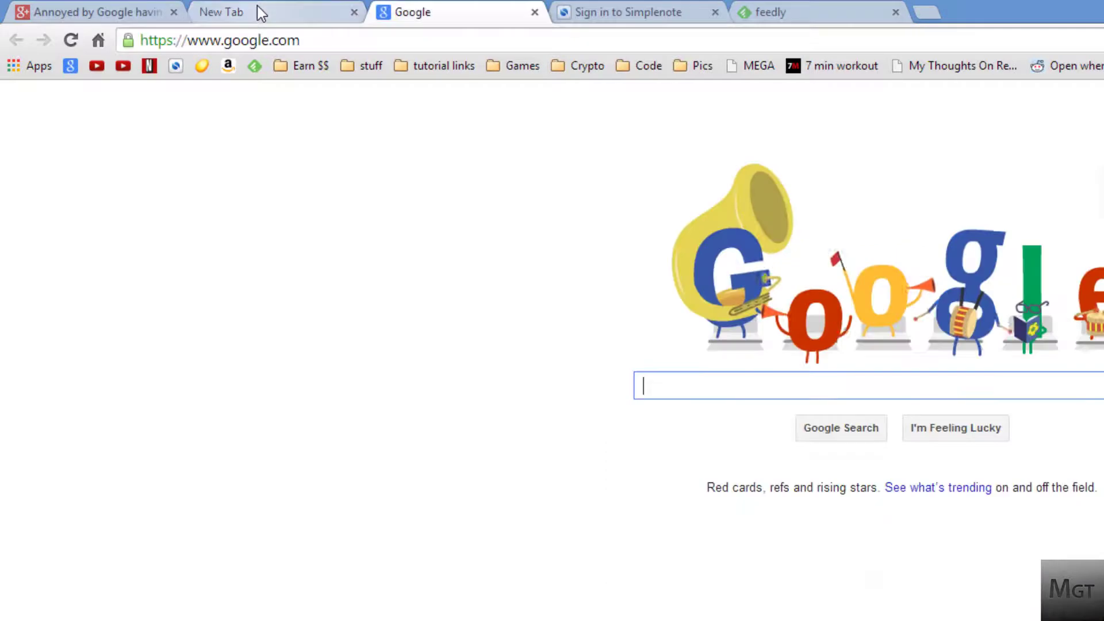
{"action": "scroll", "coordinate": [259, 13], "scroll_direction": "down", "scroll_amount": 1}
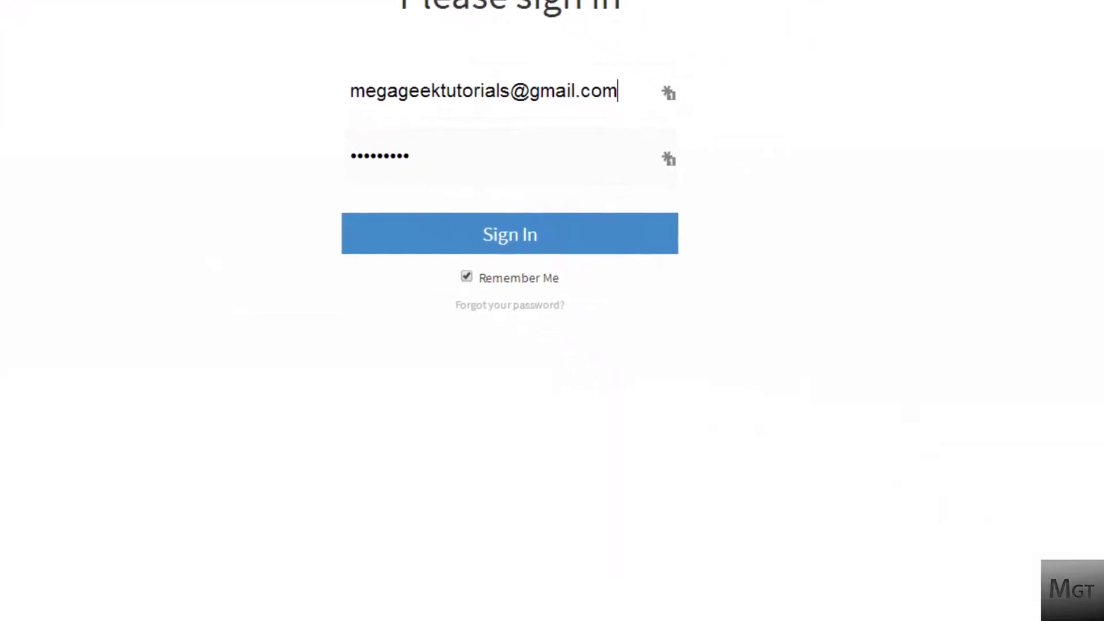
Exit the AutoHotkey tab-scrolling script from its system tray icon menu.
{"action": "left_click", "coordinate": [880, 604]}
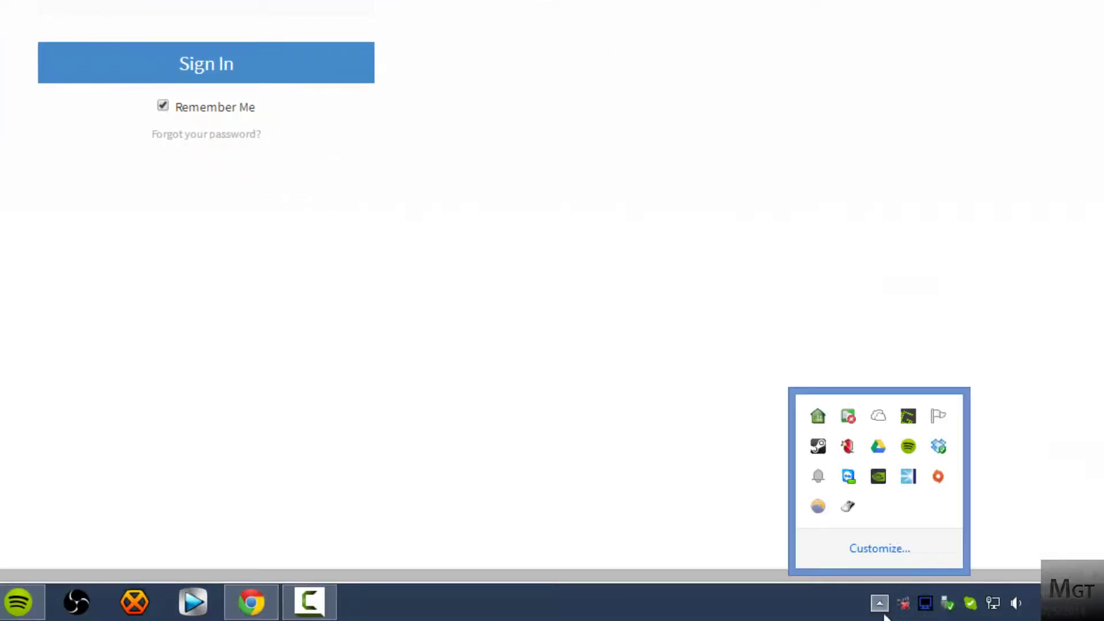
{"action": "right_click", "coordinate": [855, 515]}
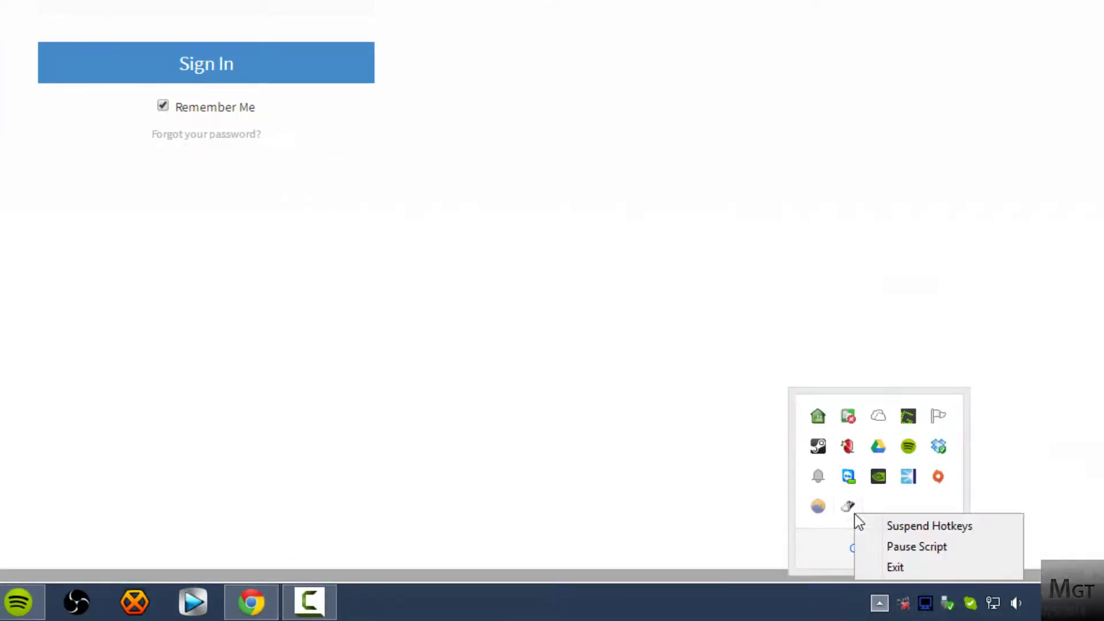
{"action": "left_click", "coordinate": [896, 571]}
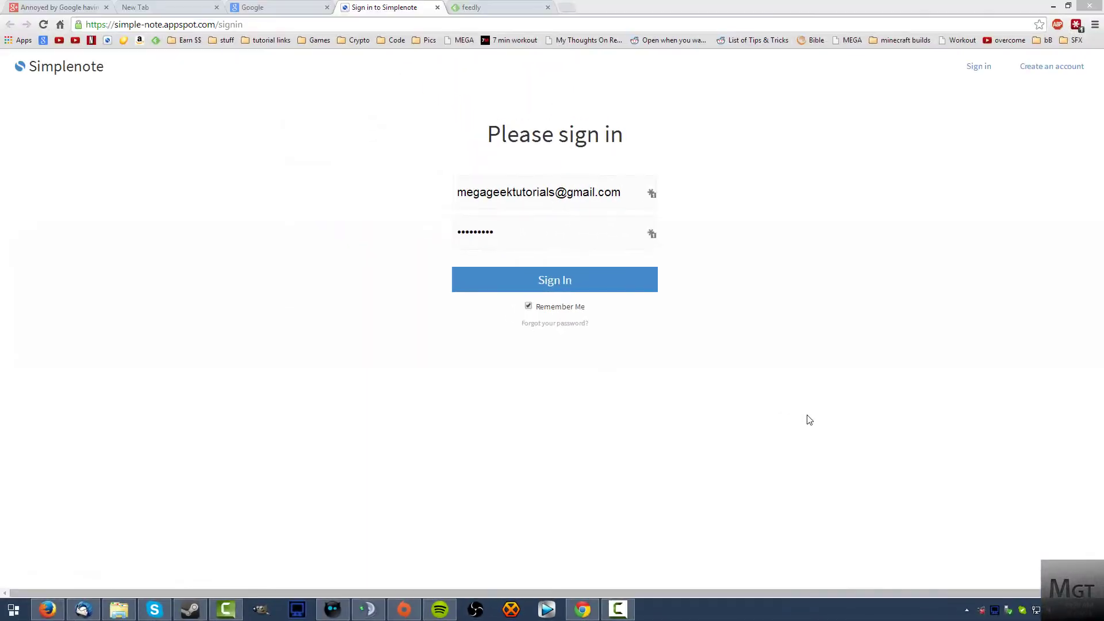